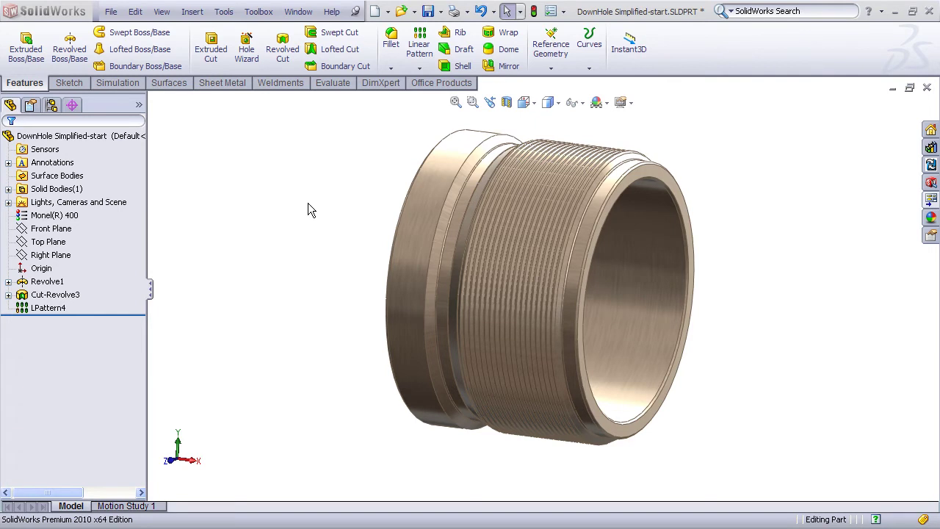
Step: Preview a section view of the part through the Front Plane, close it without applying, and look over the exterior
click(506, 103)
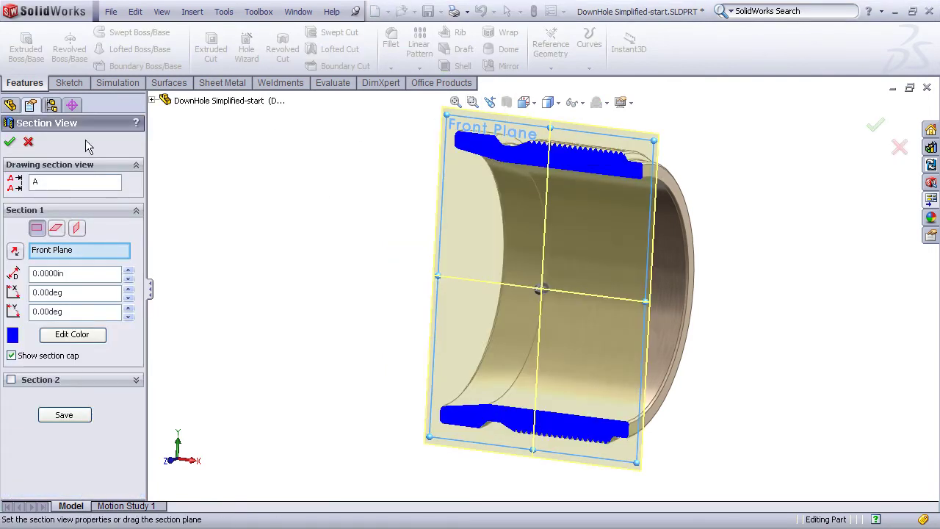
click(28, 141)
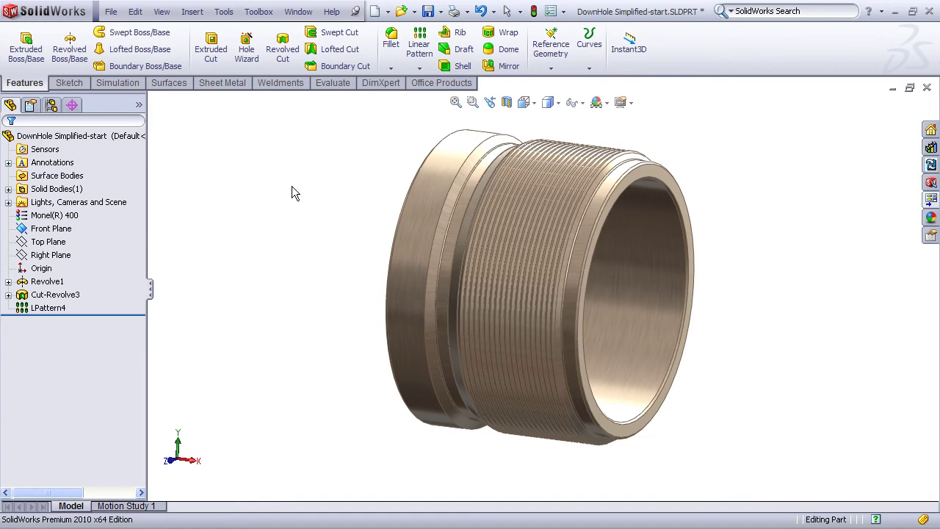
middle_drag(292, 188, 277, 187)
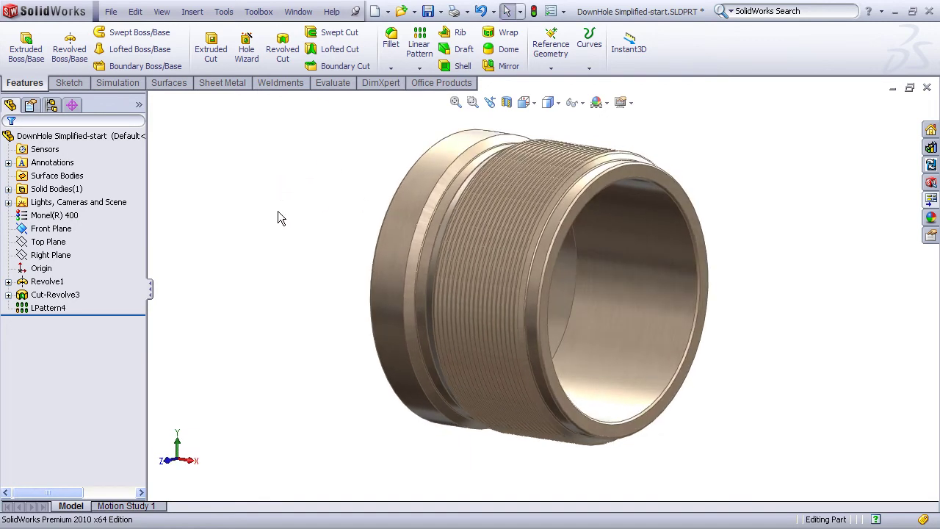
mouse_move(278, 211)
middle_down()
mouse_move(290, 212)
mouse_move(272, 197)
middle_up()
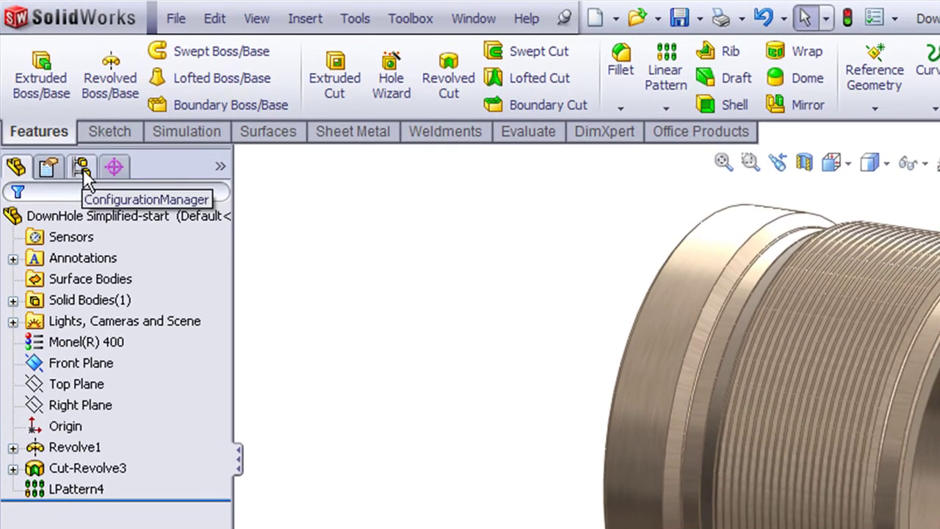
Step: Add a new configuration named Section to the part
click(82, 171)
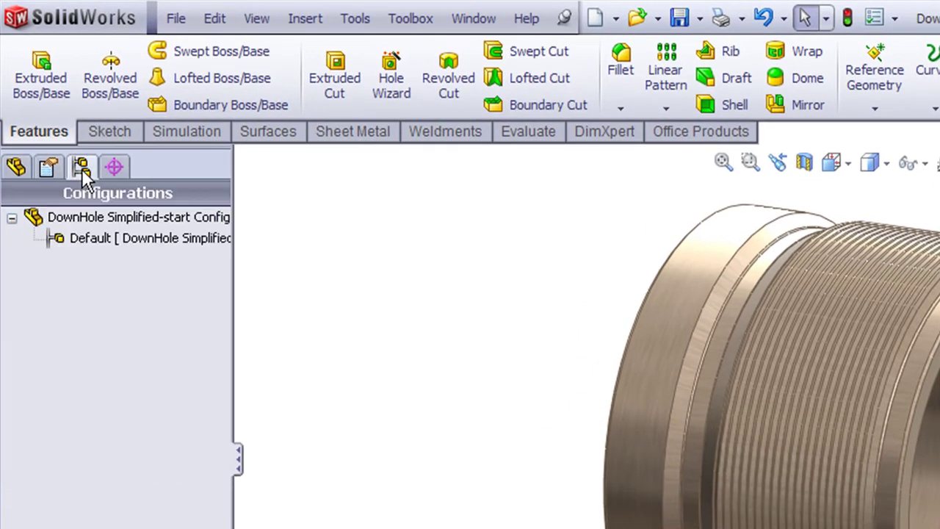
right_click(66, 217)
click(172, 373)
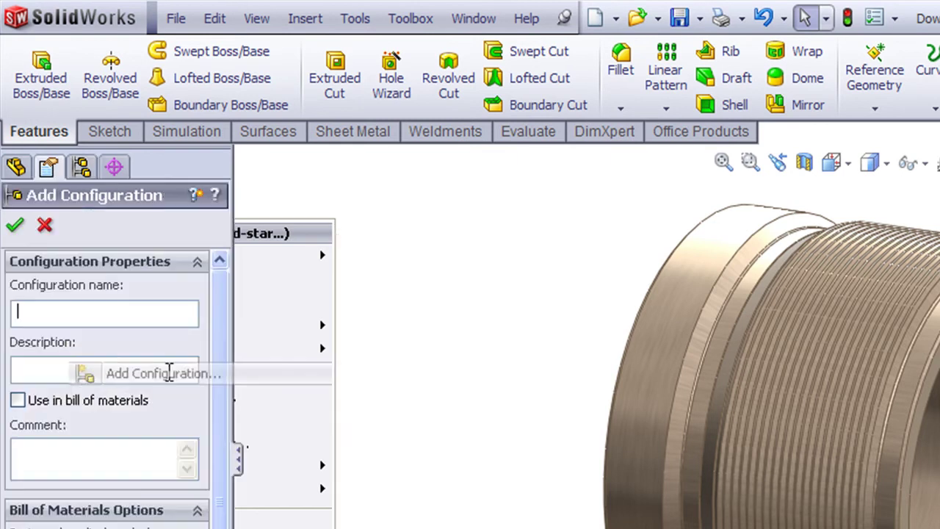
text(Section)
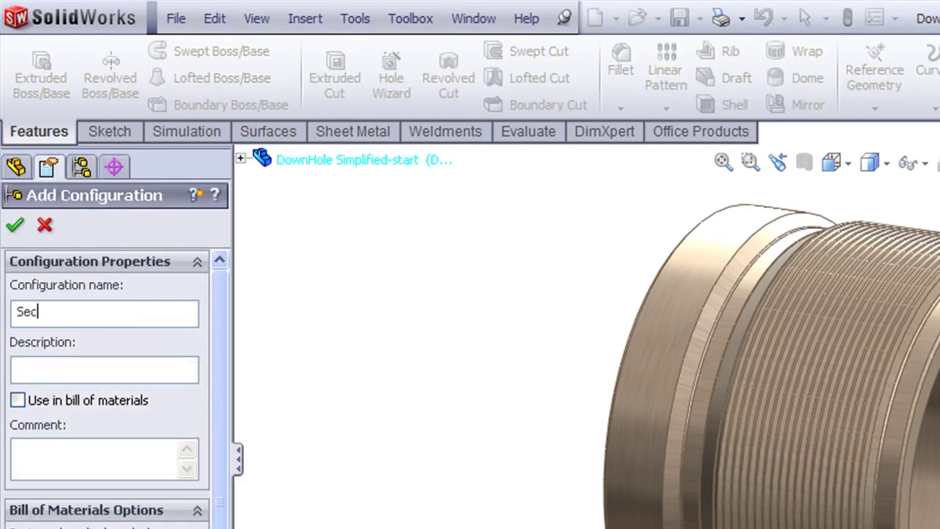
click(15, 224)
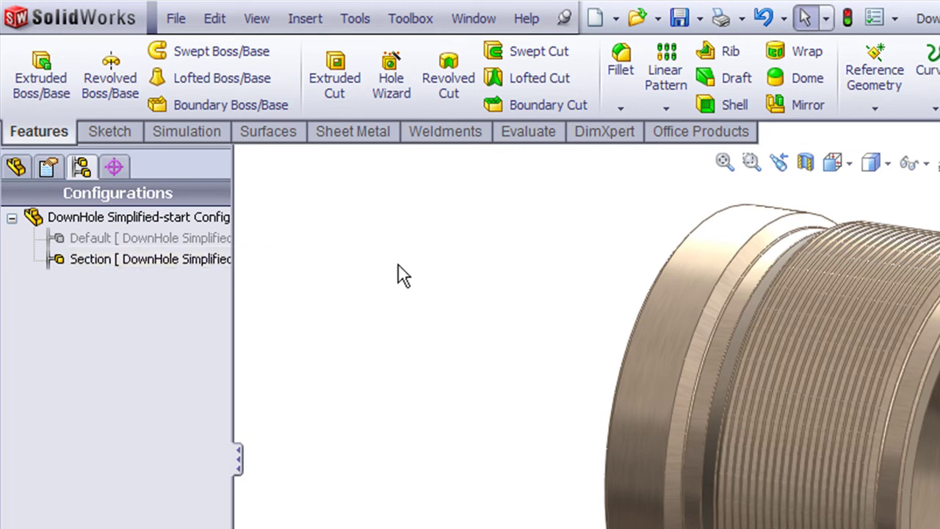
Step: Sketch a corner rectangle on the Front Plane from the origin to beyond the part's upper edge and threaded end
click(19, 167)
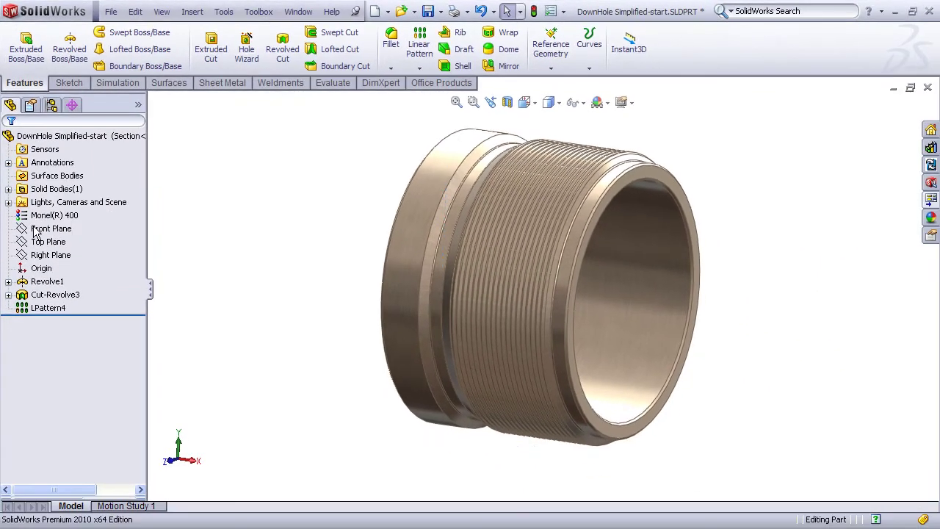
click(35, 229)
mouse_move(289, 220)
middle_down()
mouse_move(253, 219)
mouse_move(237, 206)
mouse_move(329, 205)
mouse_move(303, 212)
middle_up()
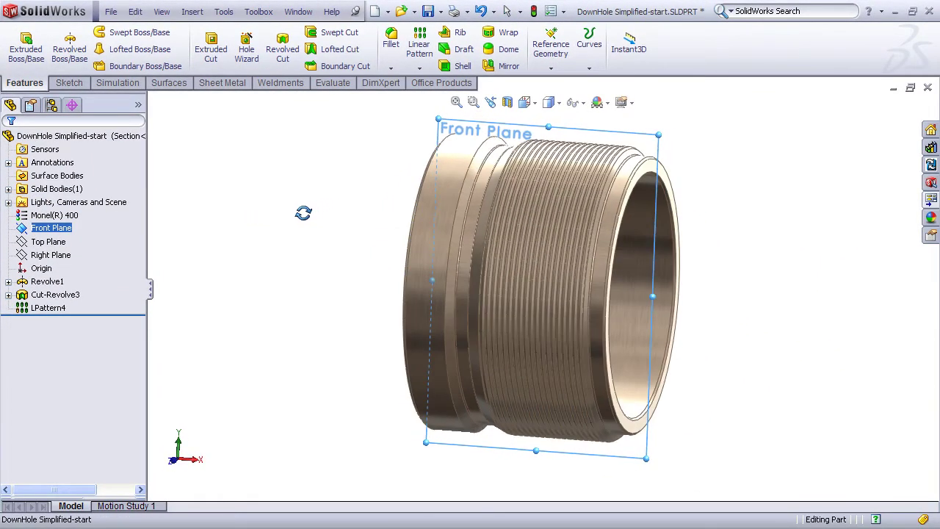
click(27, 230)
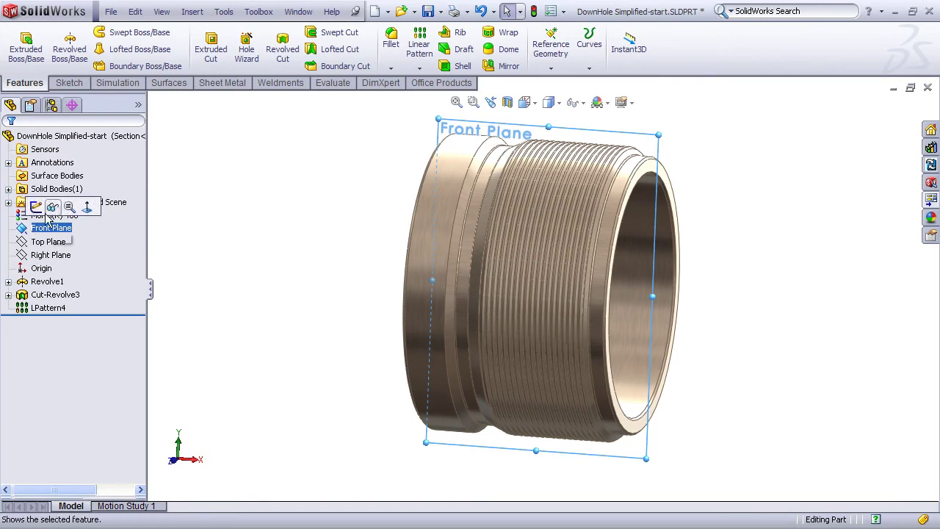
click(36, 208)
key(space)
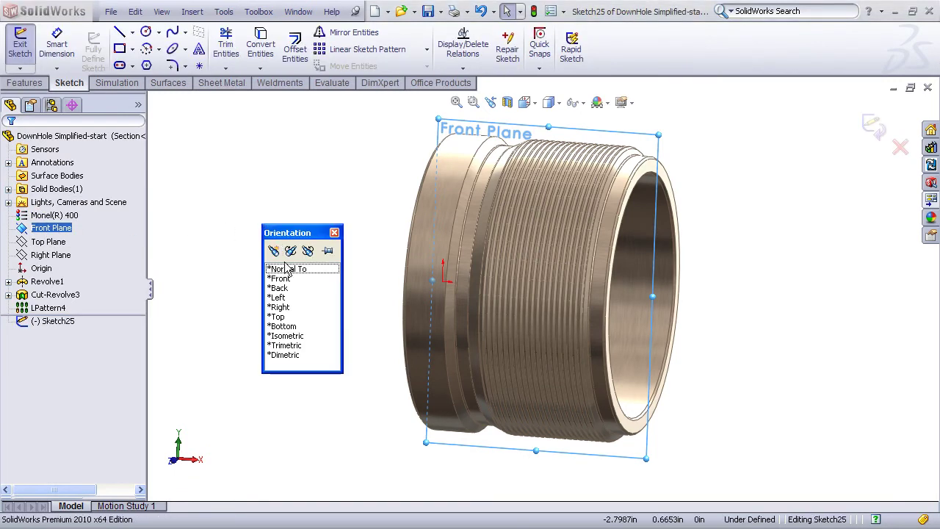
double_click(288, 266)
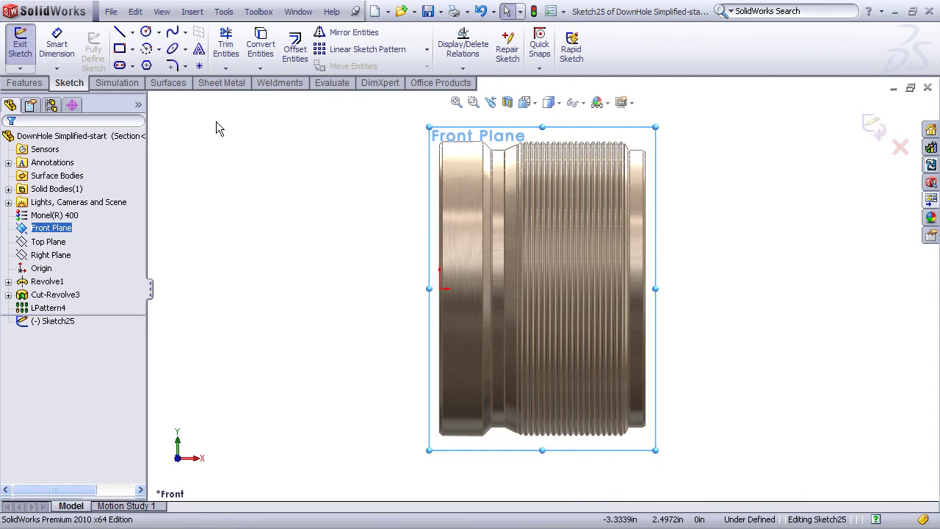
click(119, 48)
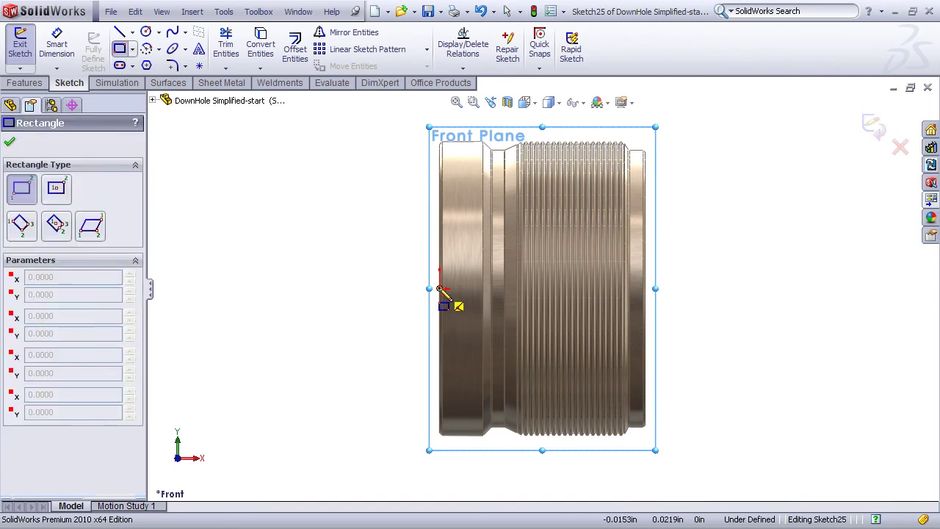
click(440, 288)
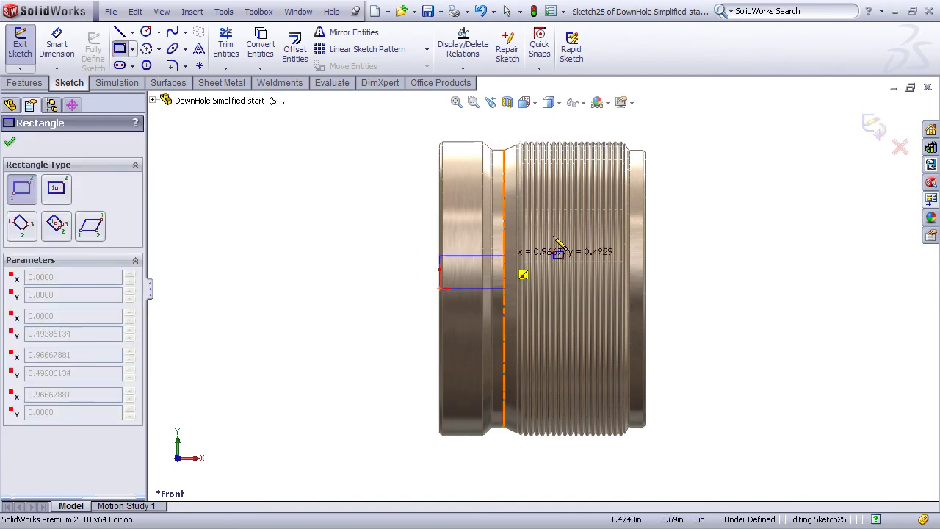
click(675, 118)
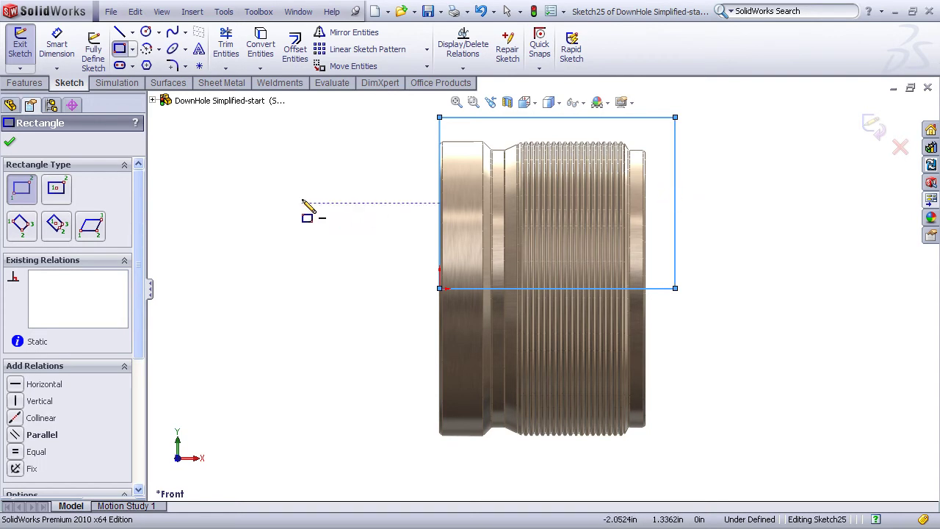
key(Escape)
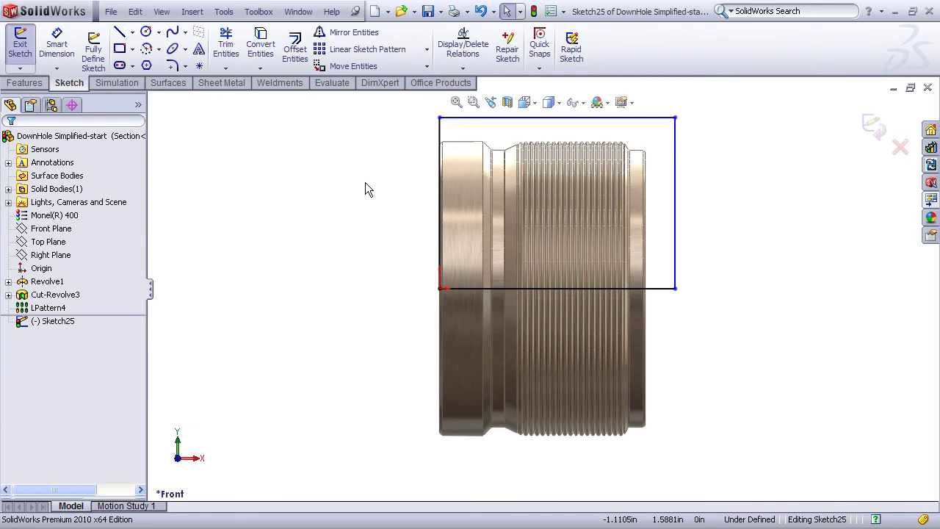
Step: Make an Extruded Cut from the rectangle with a Through All end condition and the cut direction reversed
middle_drag(365, 184, 120, 117)
click(24, 83)
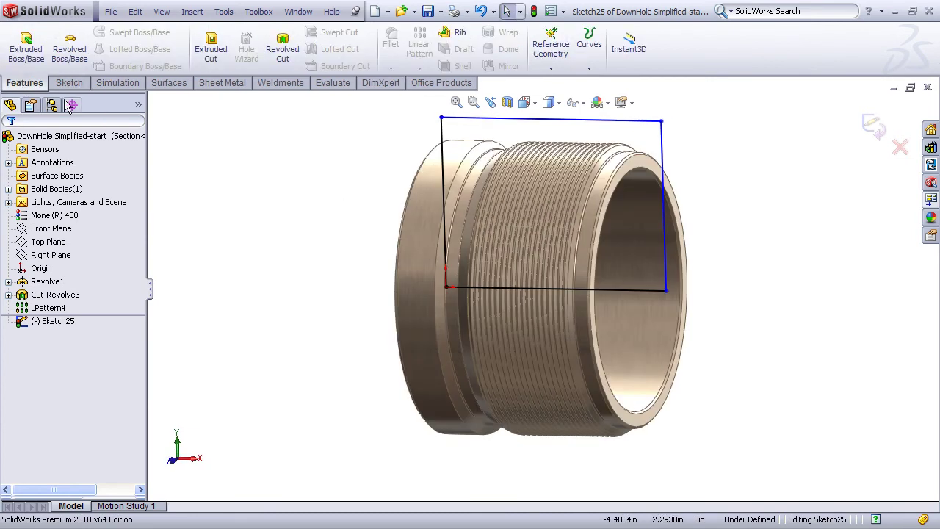
click(211, 50)
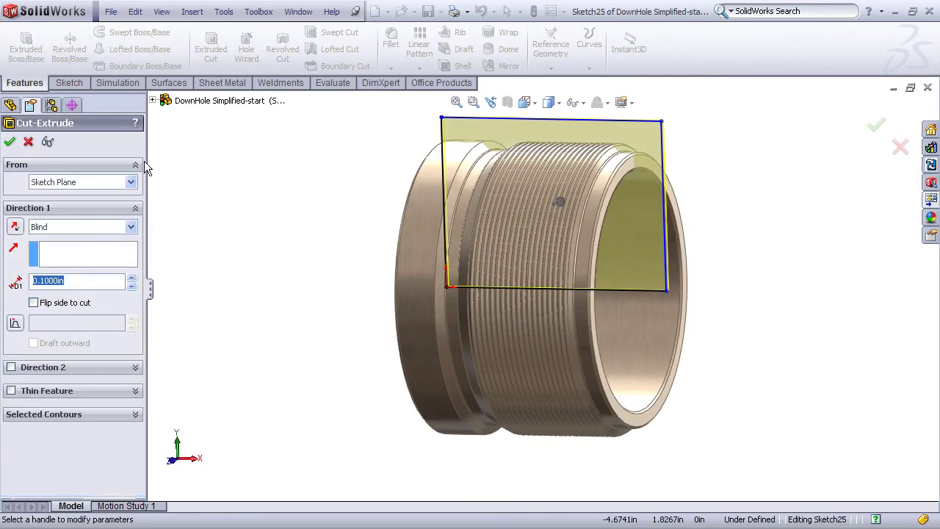
click(129, 226)
click(116, 249)
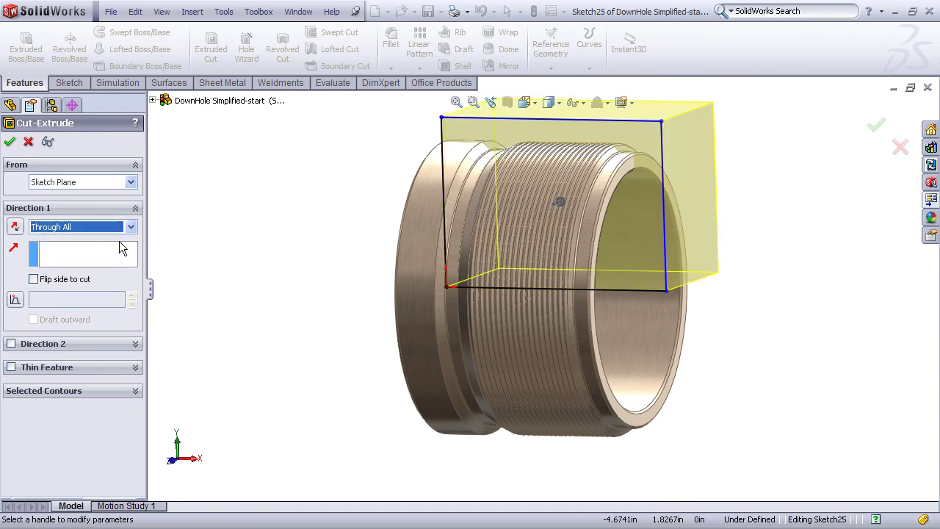
click(14, 227)
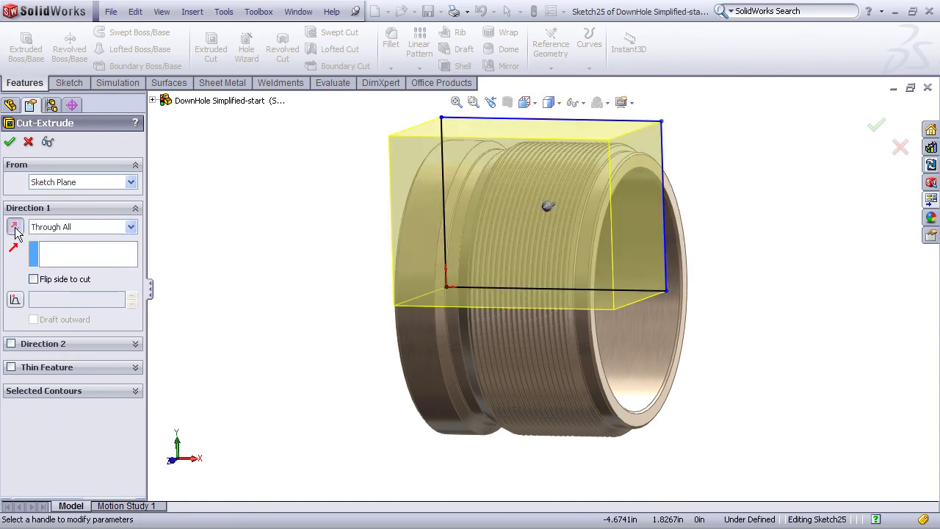
click(10, 142)
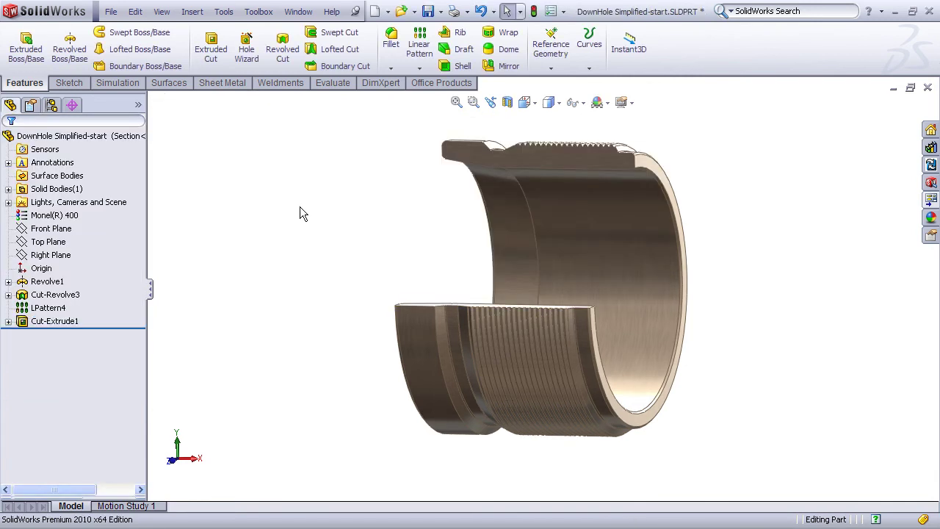
Step: Apply a red color to the two cut faces exposed by the section cut, at face level only
mouse_move(299, 212)
middle_down()
mouse_move(292, 229)
mouse_move(291, 201)
mouse_move(294, 216)
middle_up()
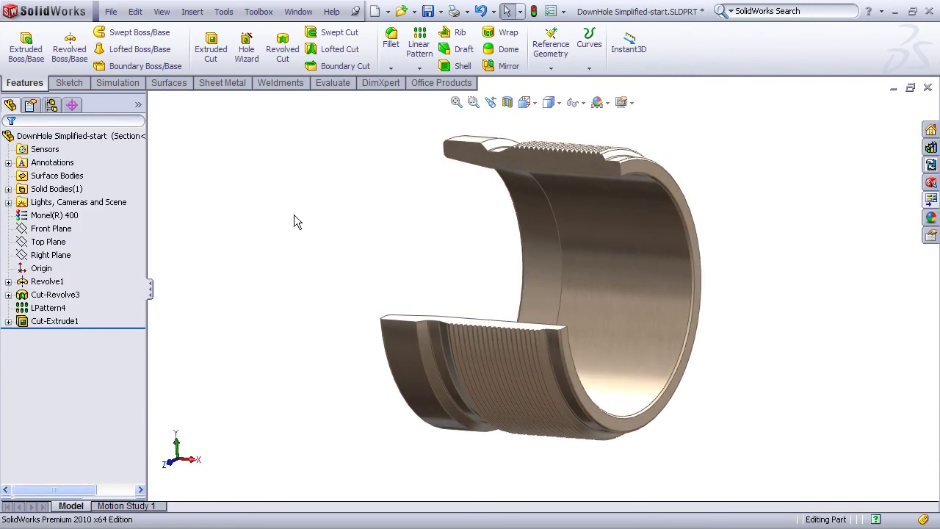
right_click(472, 154)
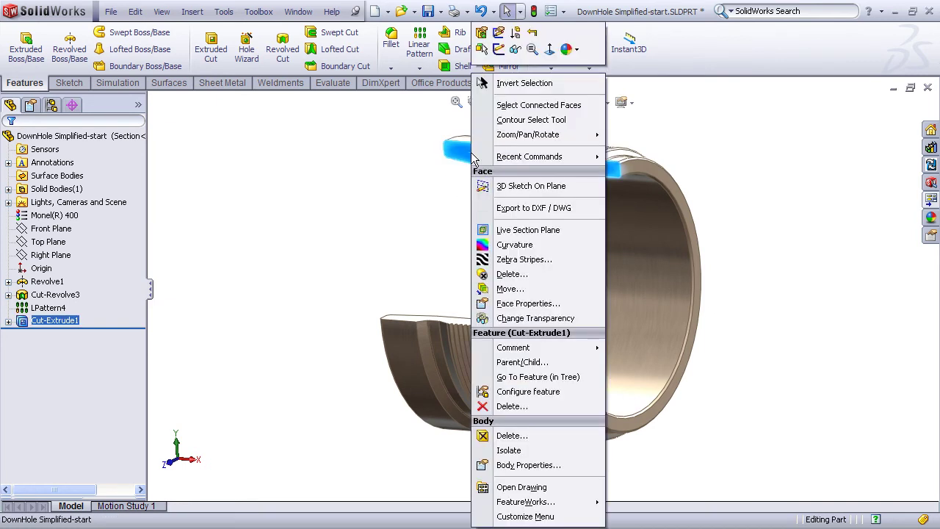
click(577, 50)
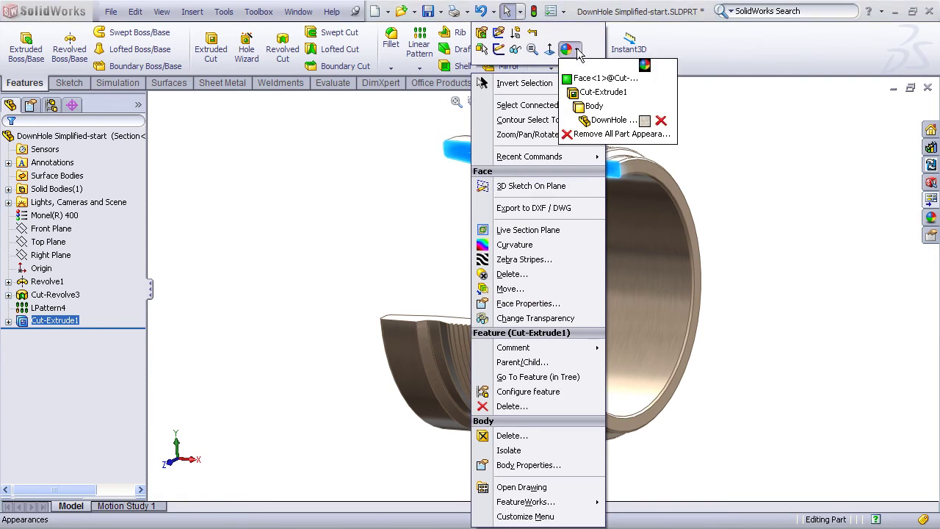
click(600, 79)
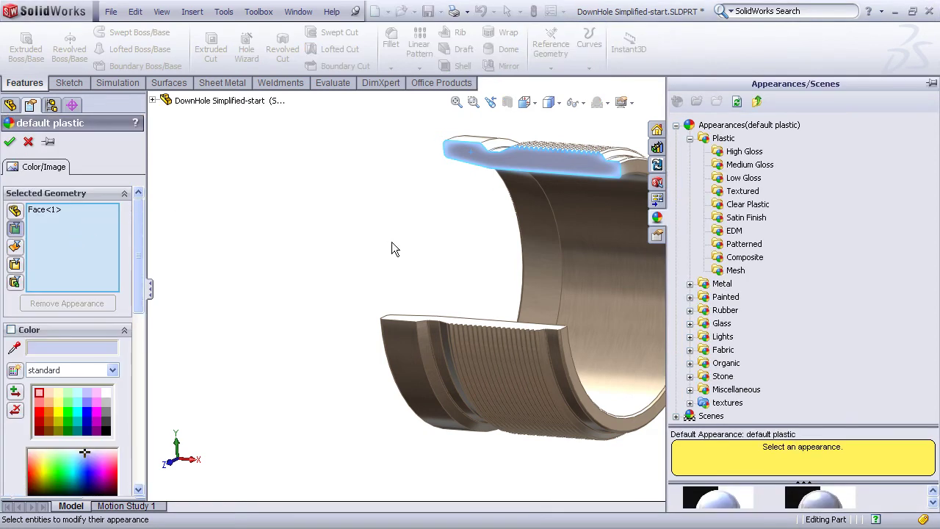
middle_drag(391, 248, 412, 306)
click(465, 336)
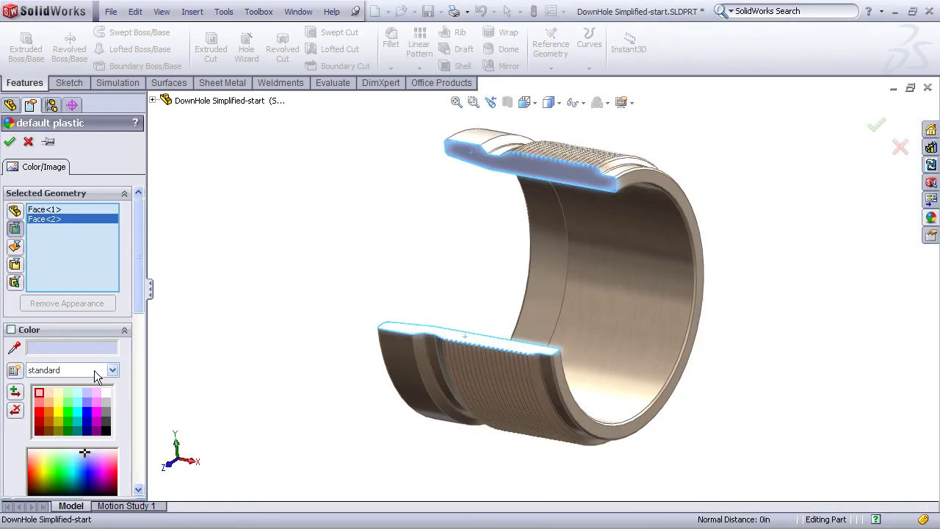
click(40, 420)
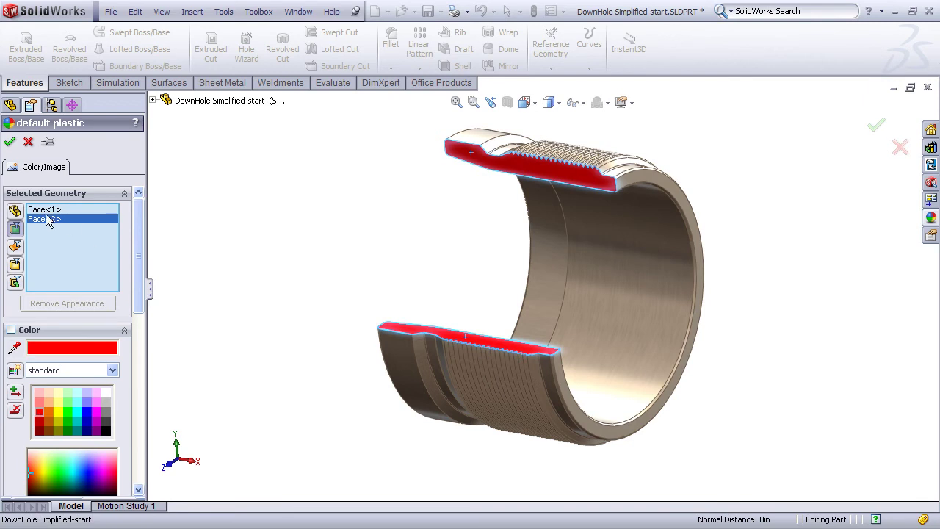
click(9, 141)
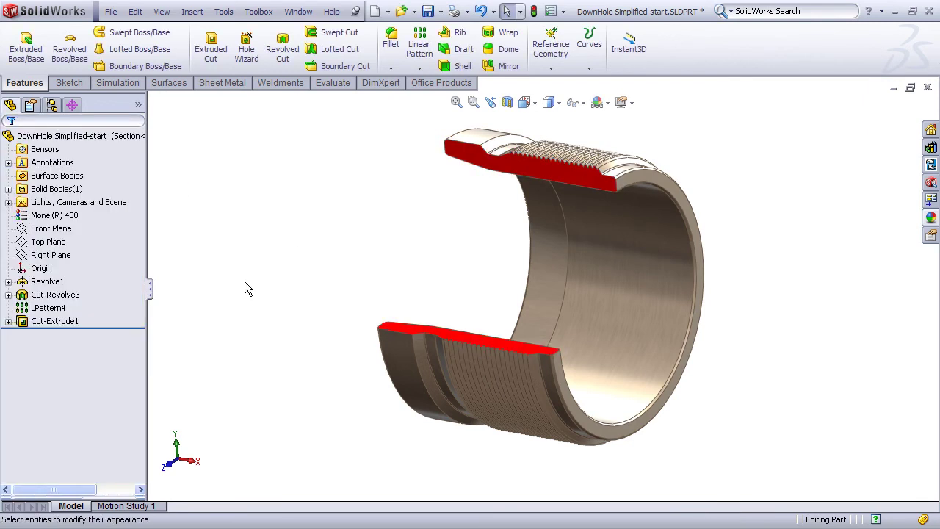
Step: Rename the extruded cut feature as Section cut
click(55, 323)
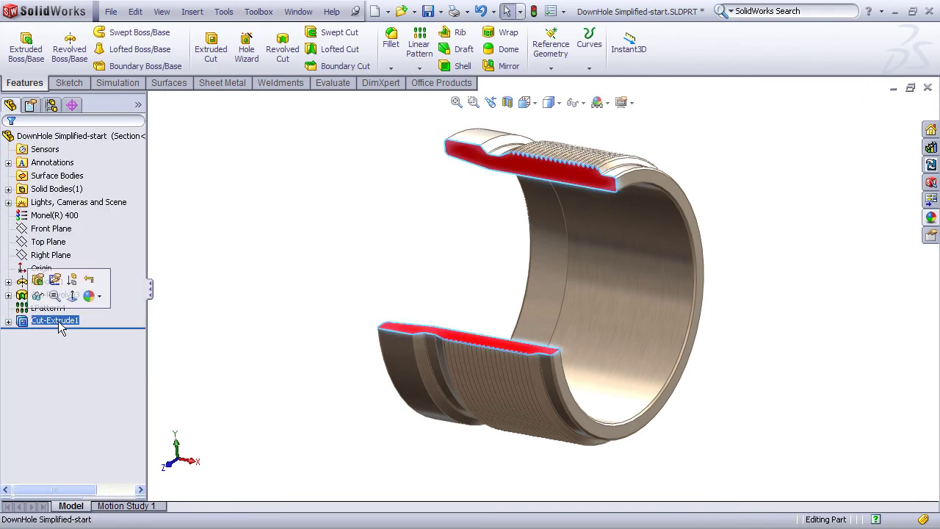
click(55, 323)
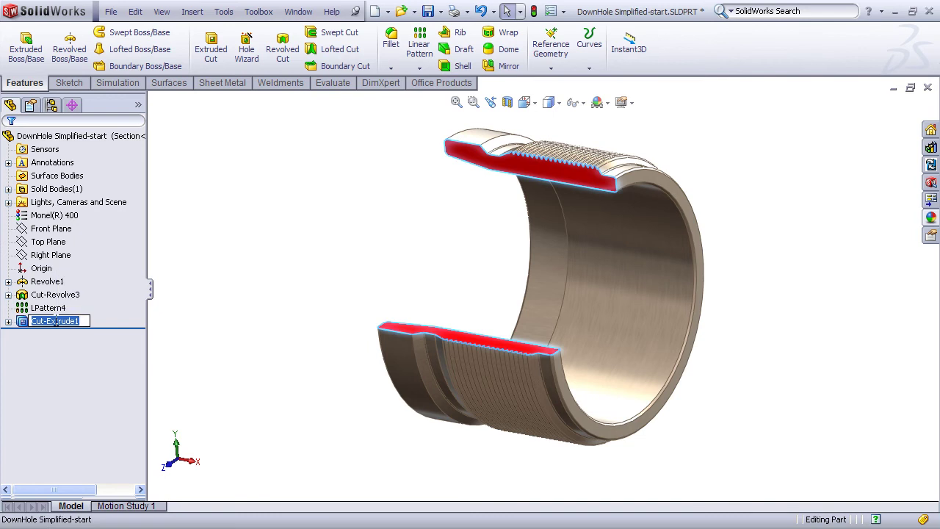
text(Section cut)
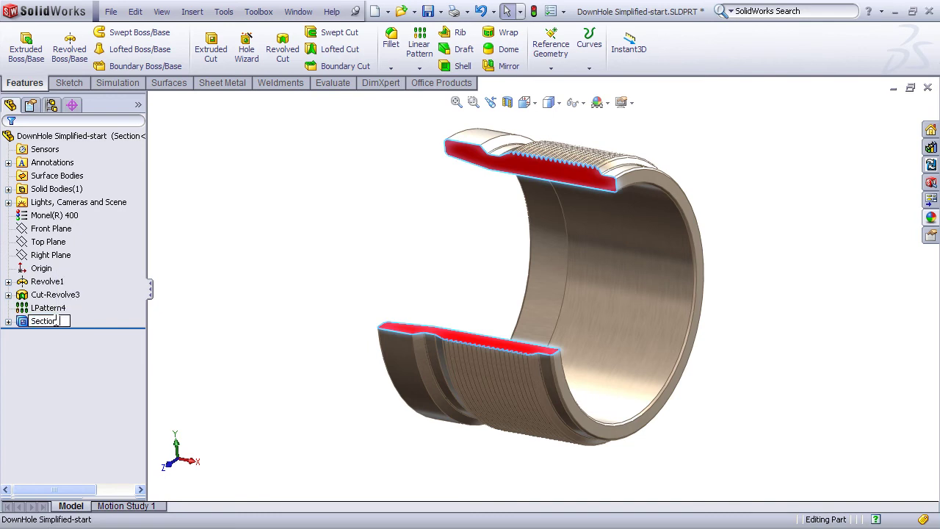
click(250, 256)
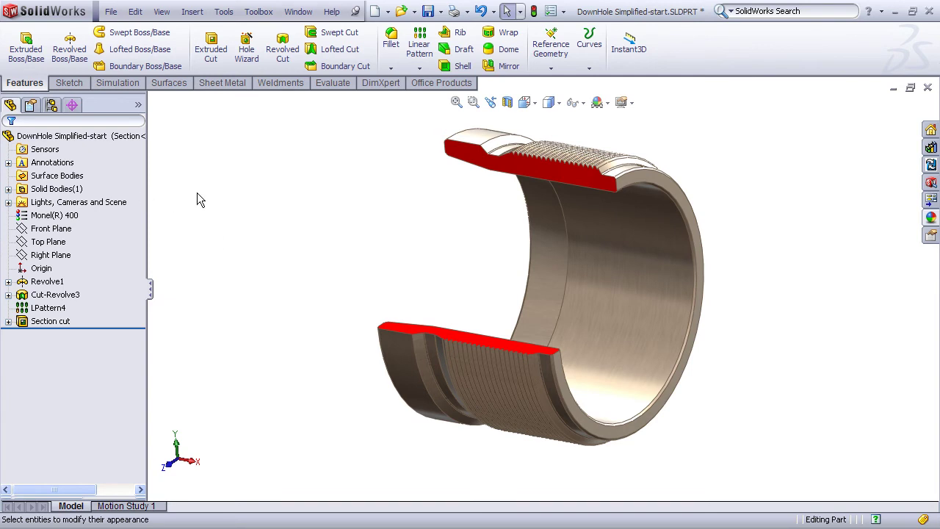
Step: Activate the part's Default configuration
click(53, 106)
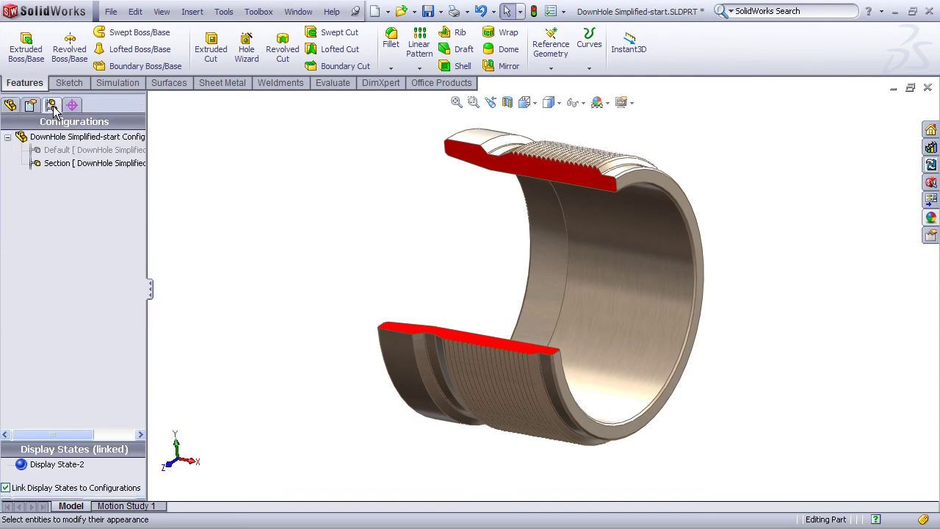
double_click(52, 150)
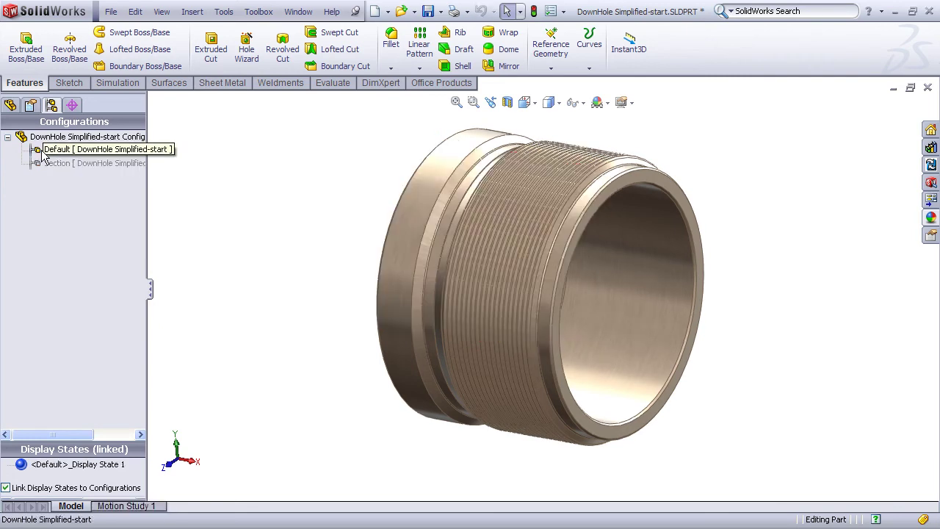
Step: Check the Section cut feature in the Default configuration and compare the part in its Section and Default configurations
click(11, 105)
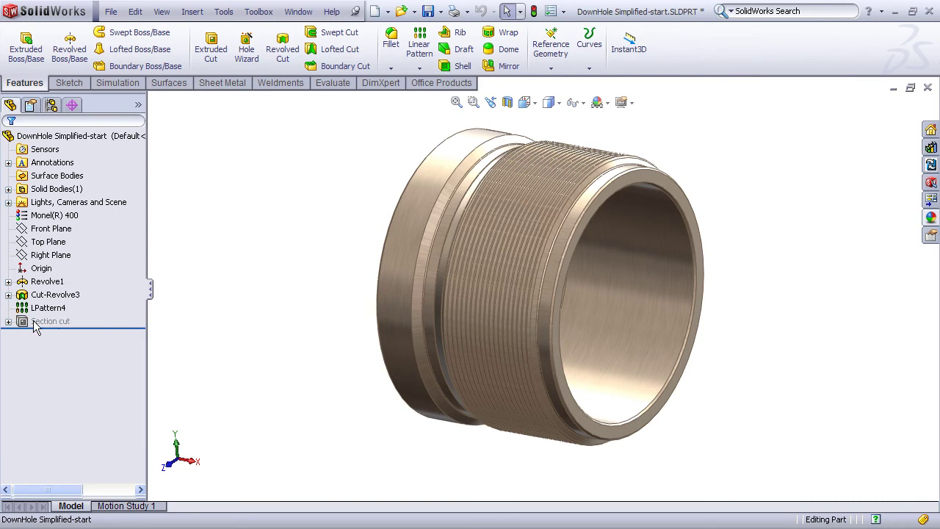
click(51, 105)
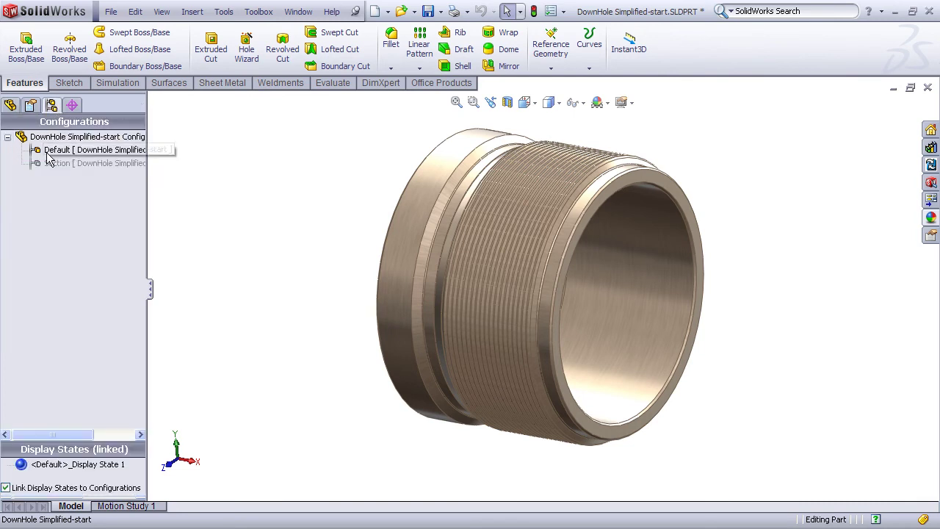
double_click(42, 164)
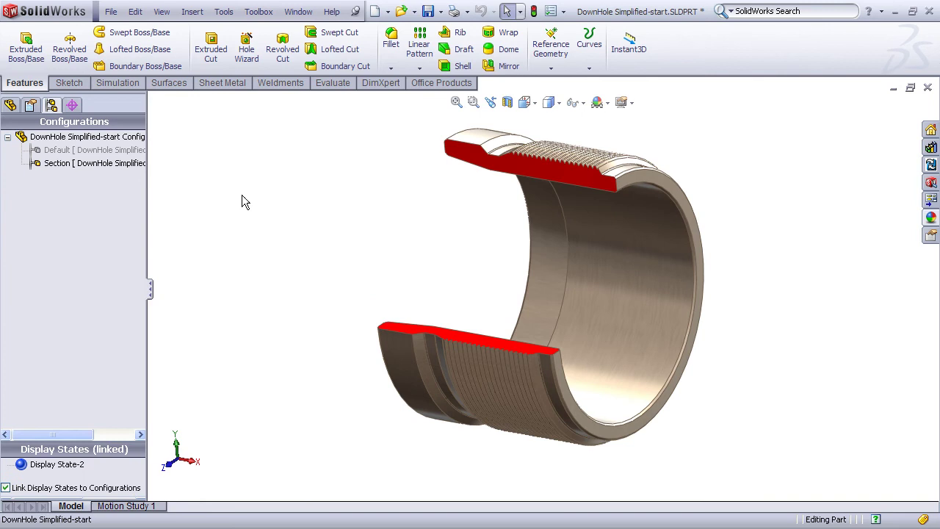
double_click(41, 151)
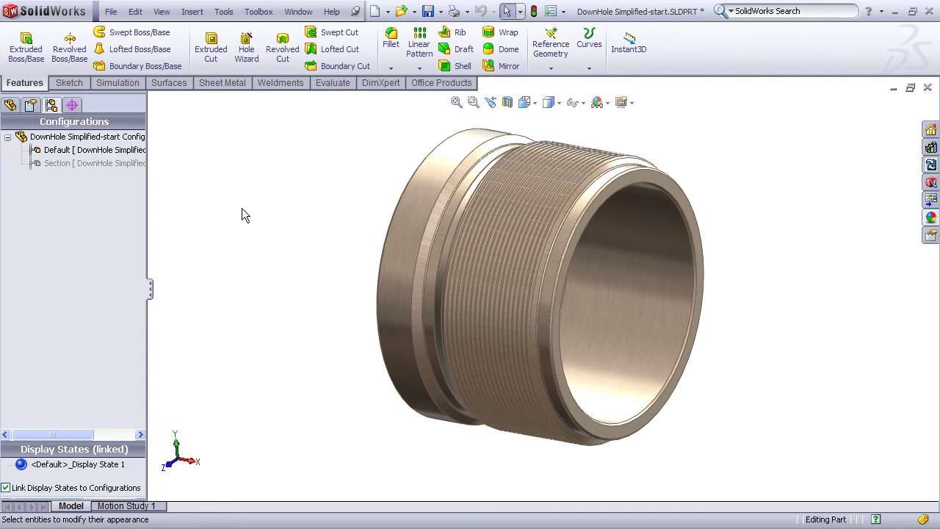
Step: Create a drawing of the part from the ANSI-IN template and place its Right view on the left half of the sheet
click(388, 12)
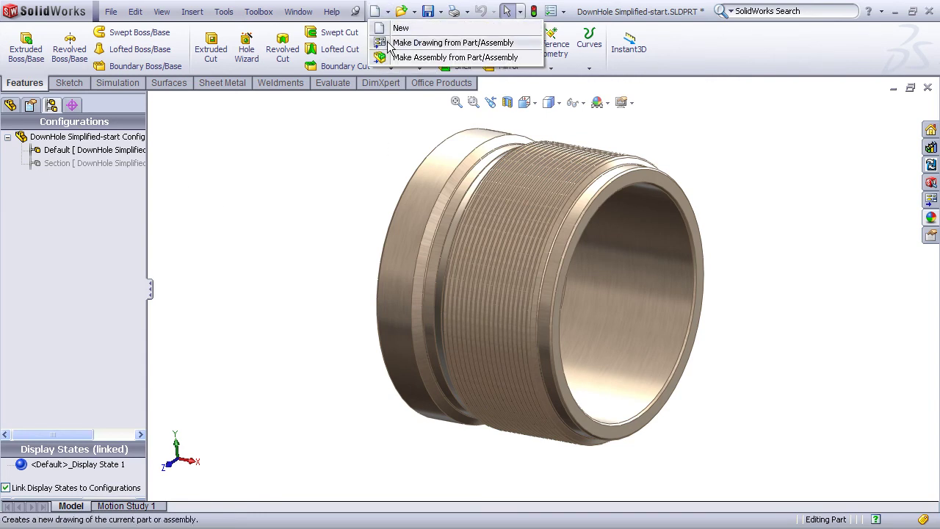
click(390, 44)
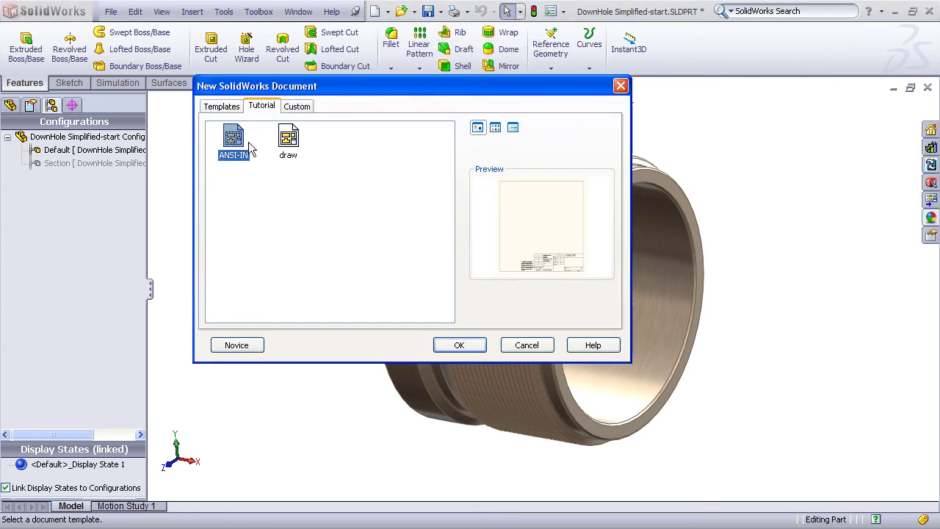
click(455, 346)
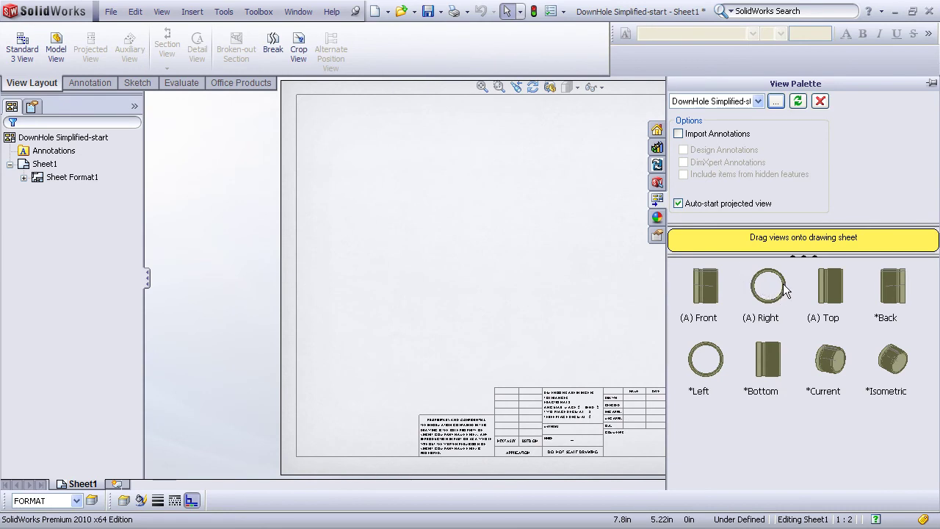
drag(785, 290, 380, 305)
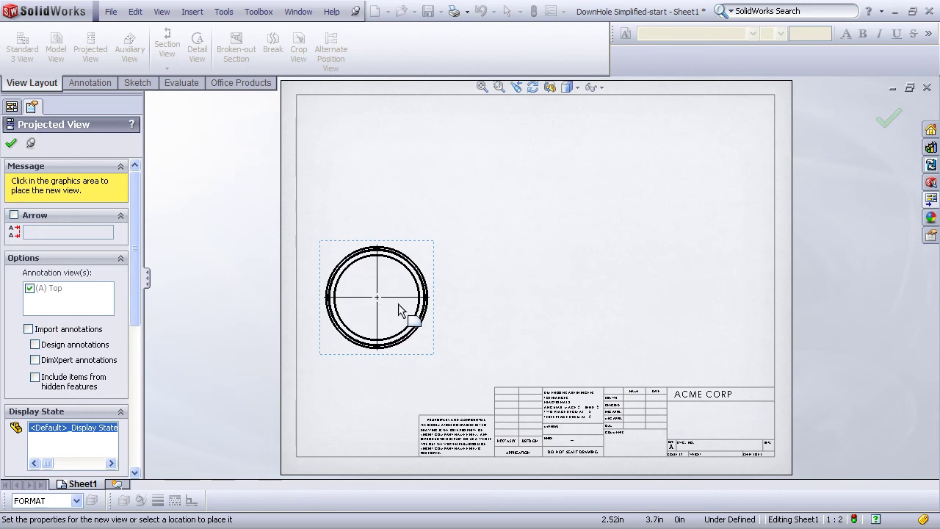
click(27, 144)
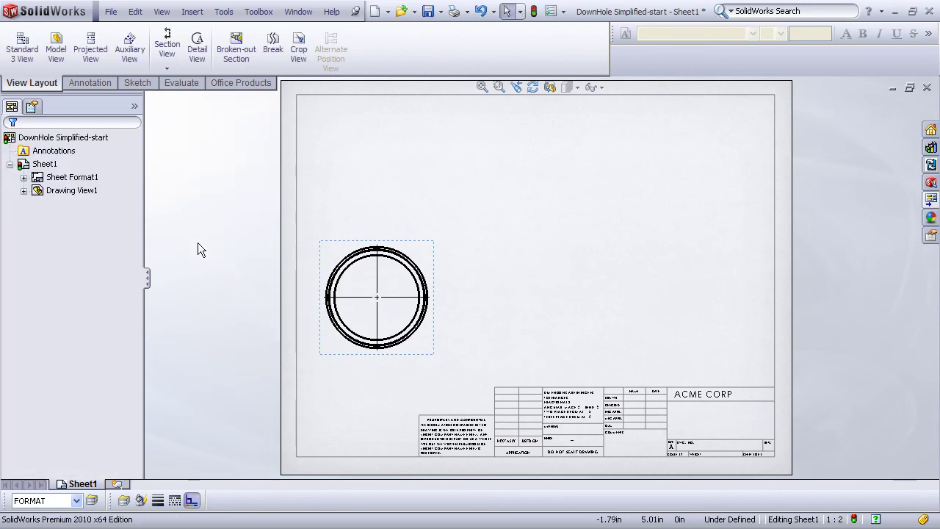
Step: Create section view A-A from a vertical cutting line through the circular view's centre, placing it to the right of that view
click(166, 46)
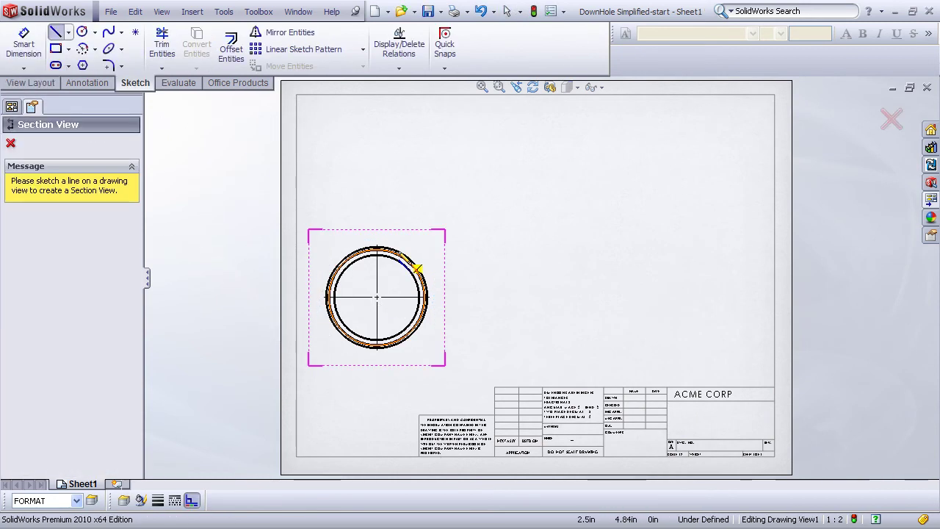
click(376, 234)
click(378, 361)
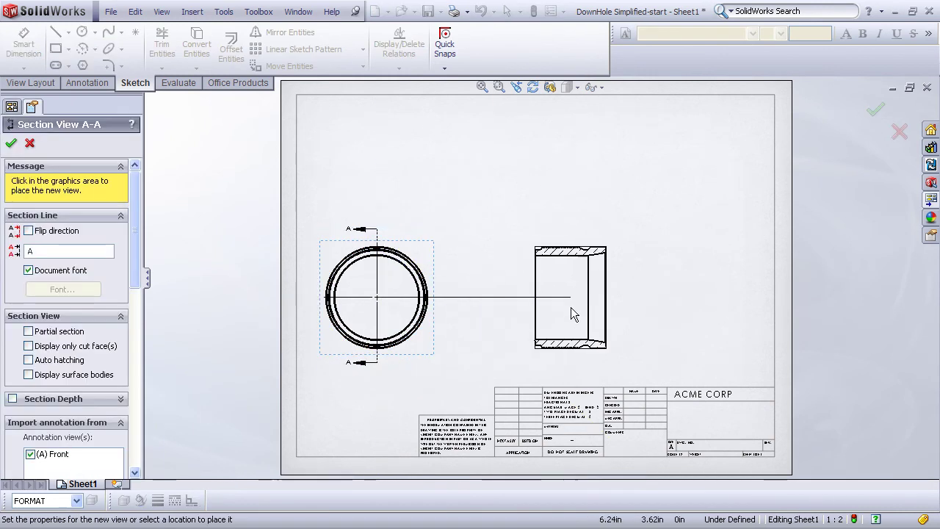
click(552, 307)
click(11, 143)
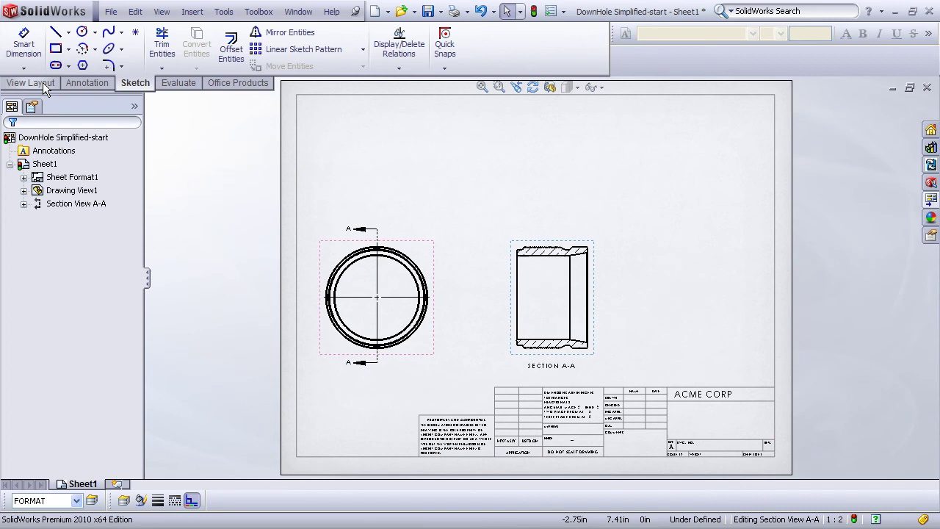
Step: Insert an isometric model view of the part's Default configuration in the sheet's upper-right corner
click(49, 85)
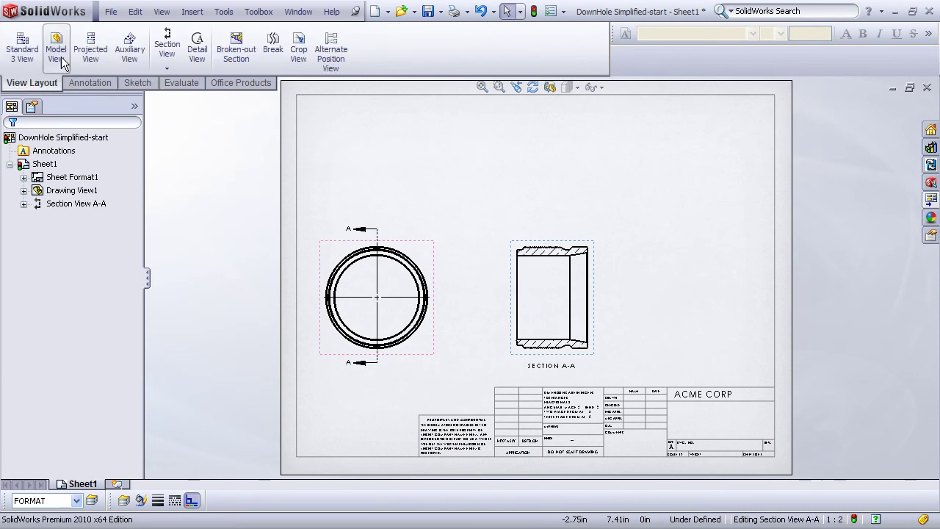
click(55, 48)
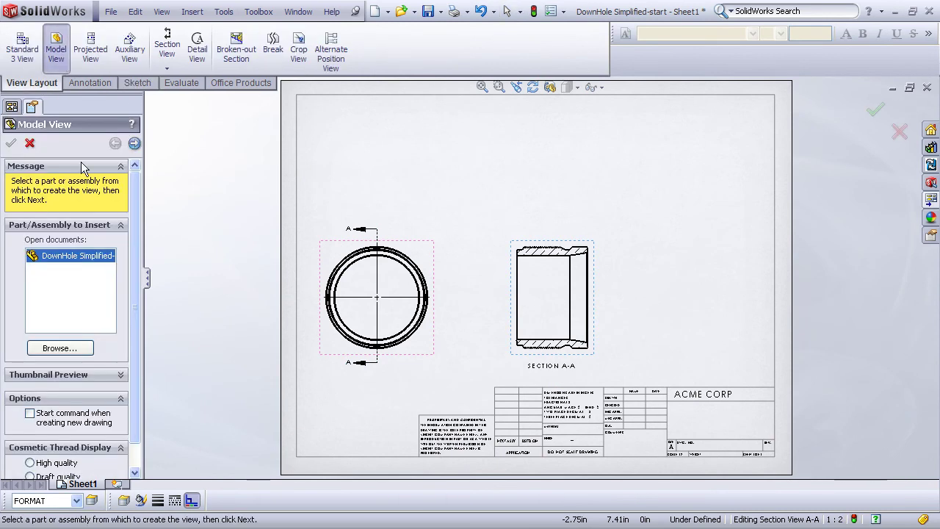
double_click(71, 262)
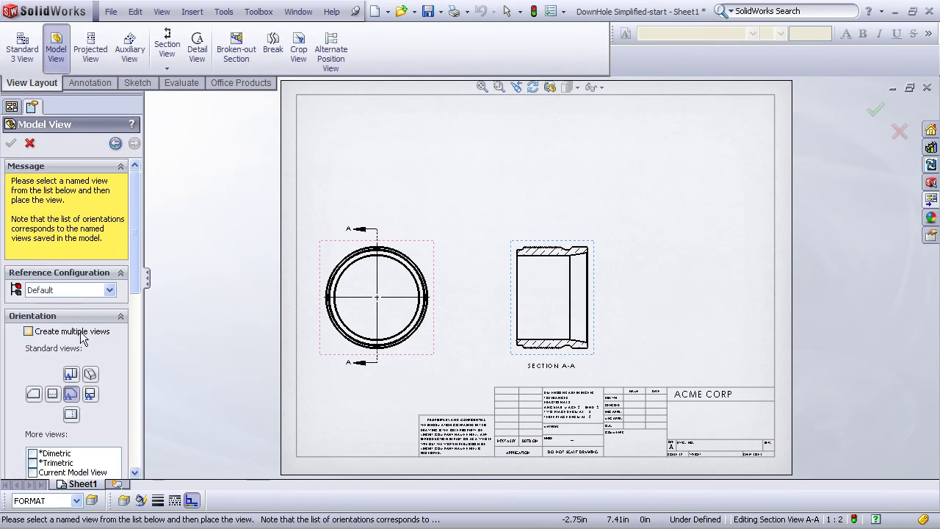
click(703, 186)
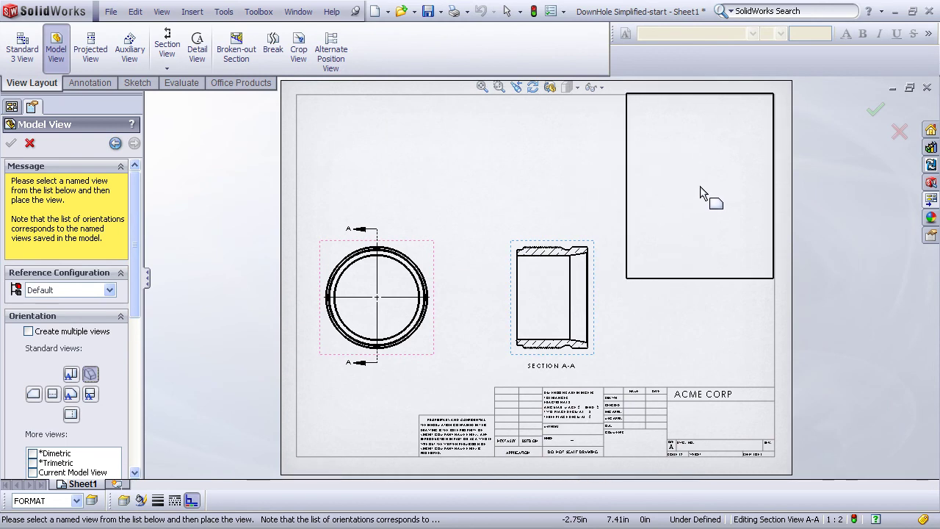
click(537, 172)
click(601, 87)
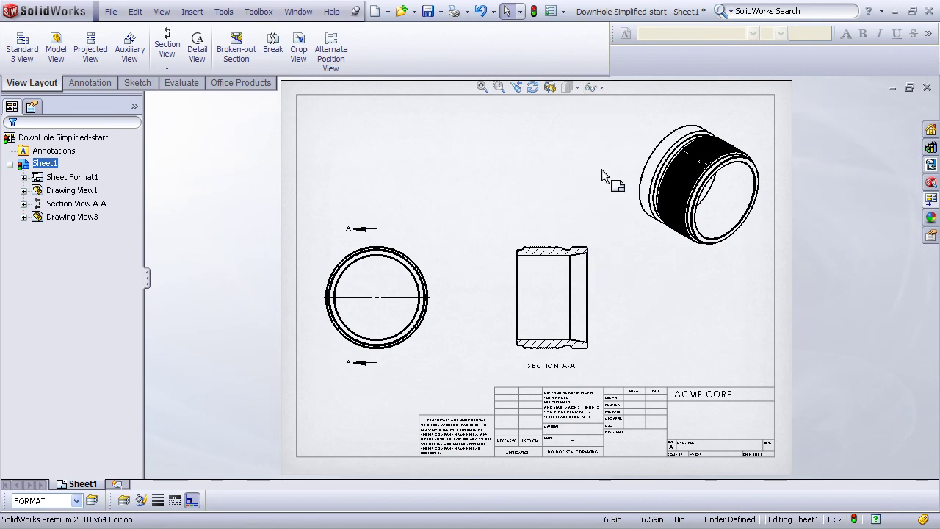
Step: Set the display style of the isometric drawing view to shaded
click(691, 181)
scroll(691, 181, up, 3)
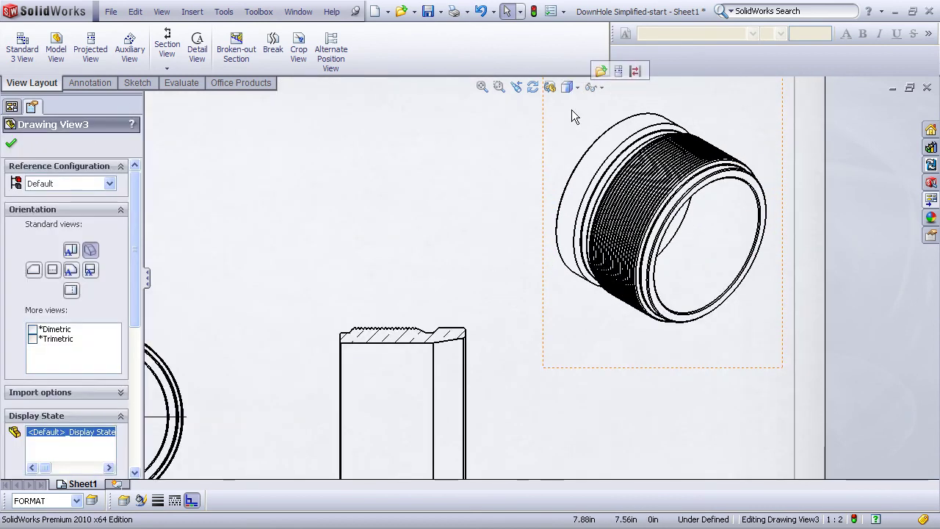
click(569, 88)
click(571, 104)
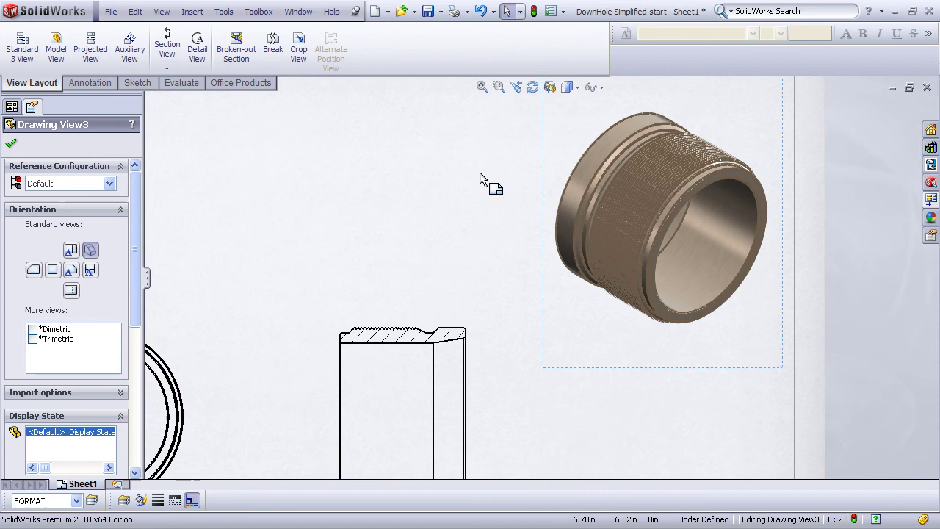
click(479, 173)
Step: Set the isometric drawing view's properties to use the named configuration Section
scroll(565, 154, down, 2)
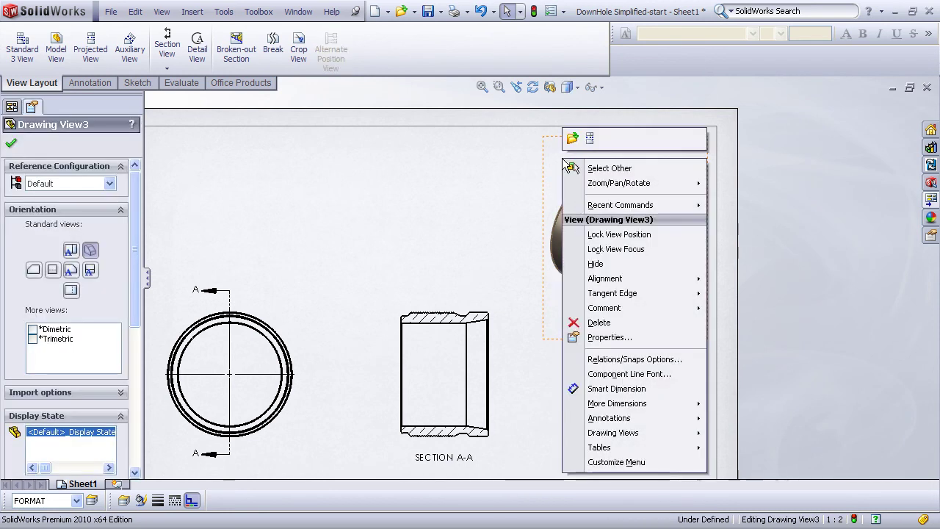
click(612, 337)
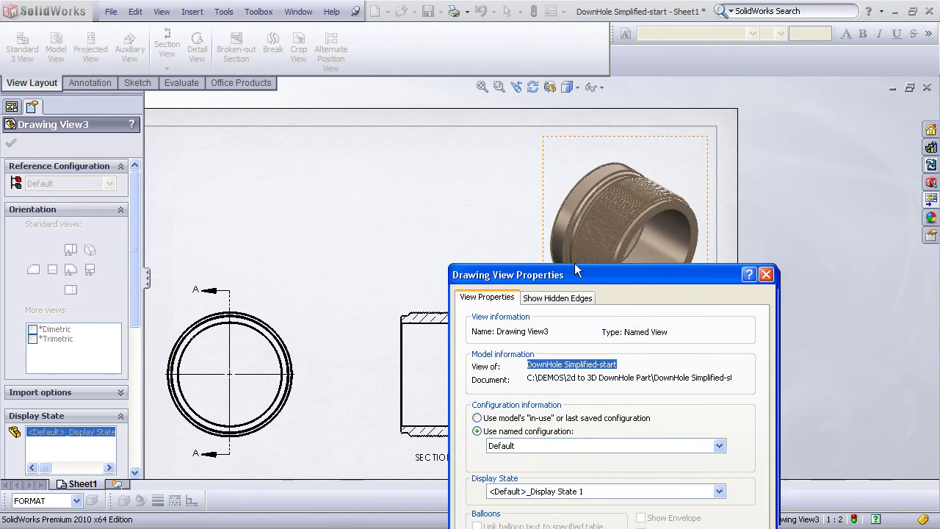
mouse_move(575, 270)
mouse_down()
mouse_move(454, 129)
mouse_move(411, 103)
mouse_up()
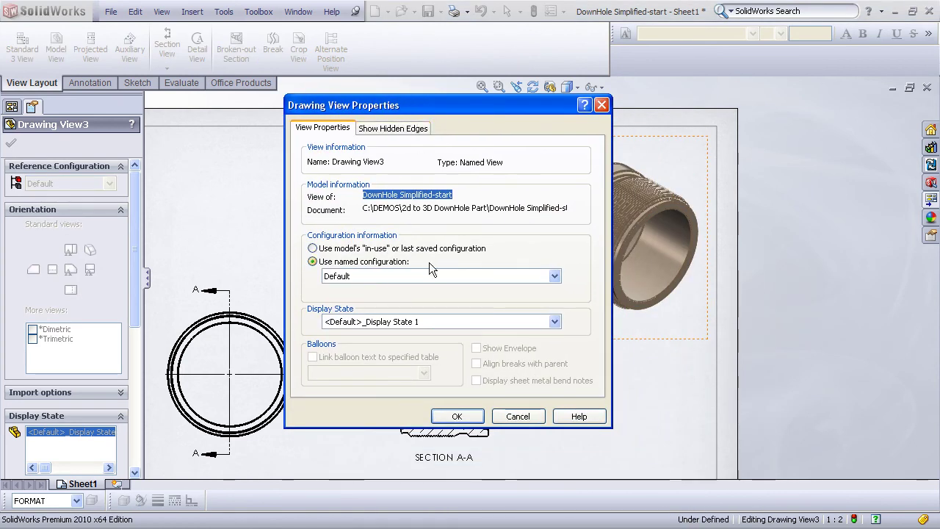
click(554, 277)
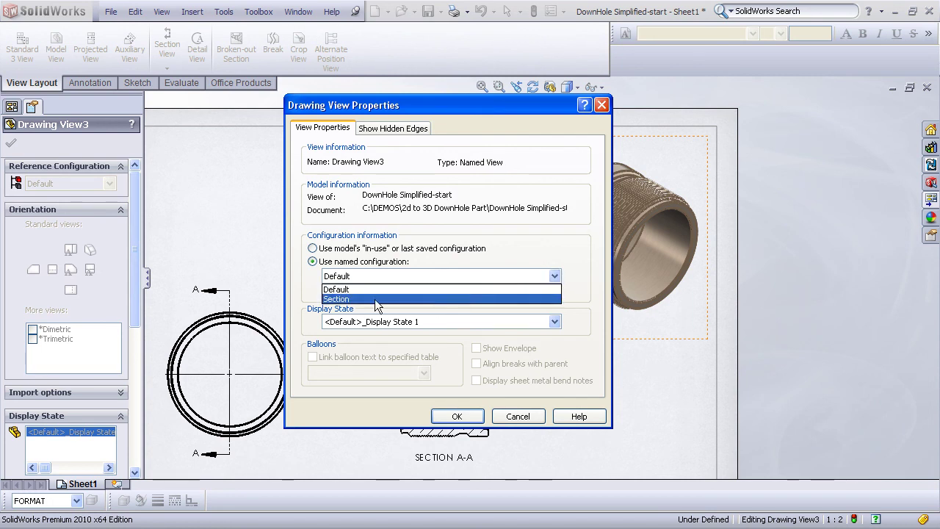
click(336, 298)
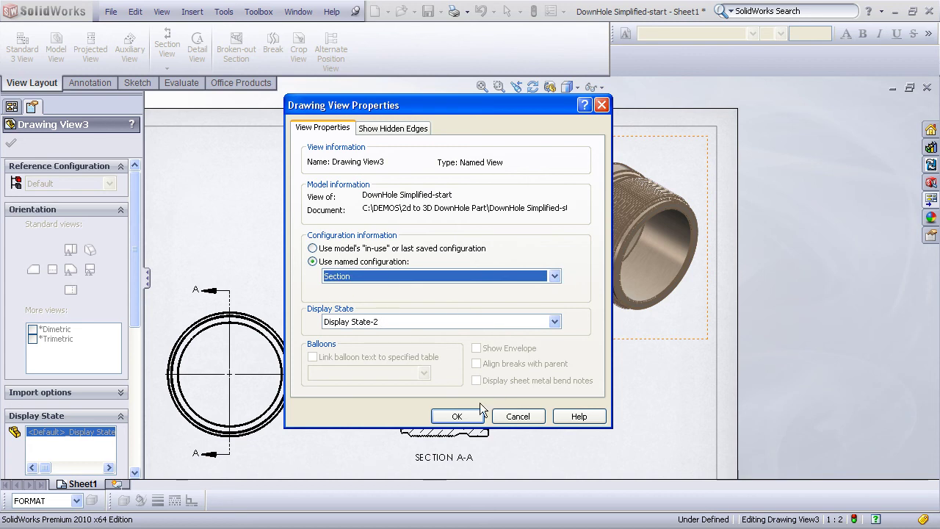
click(456, 416)
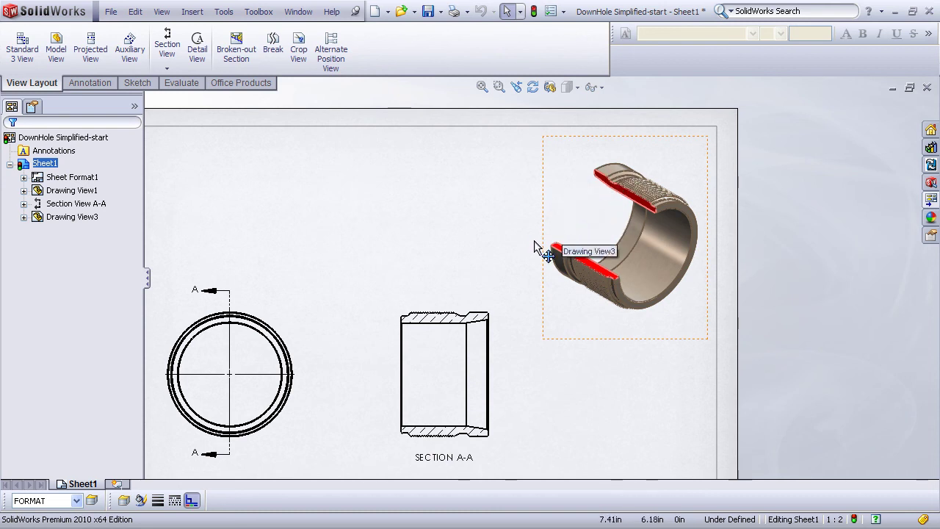
key(f)
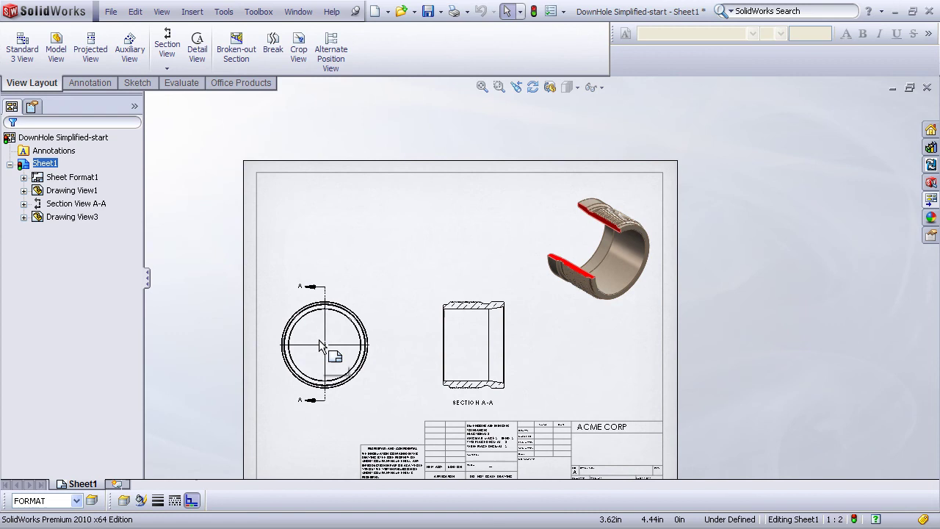
scroll(381, 341, down, 1)
scroll(381, 341, down, 1)
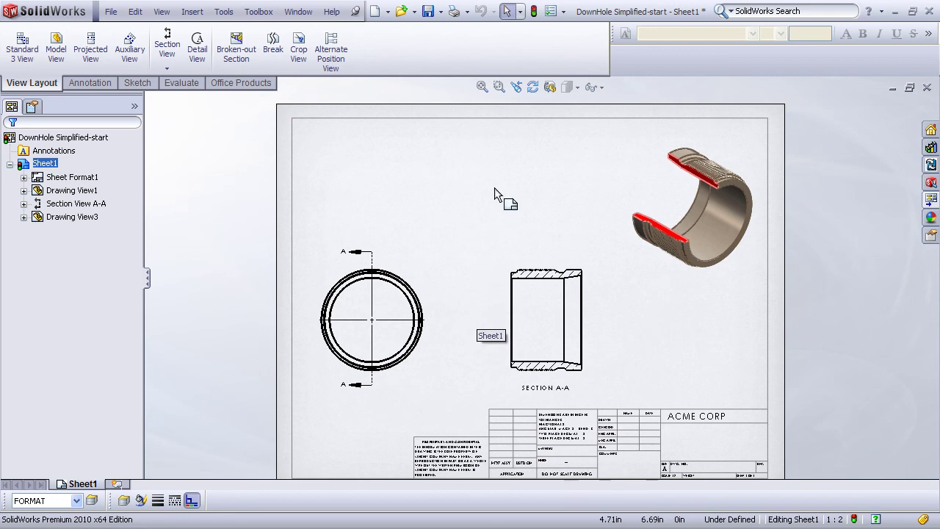
click(483, 86)
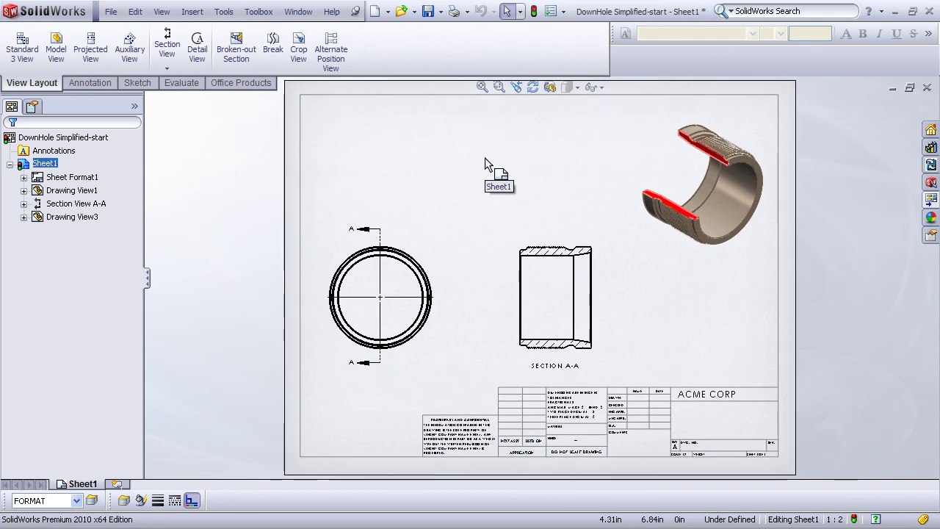